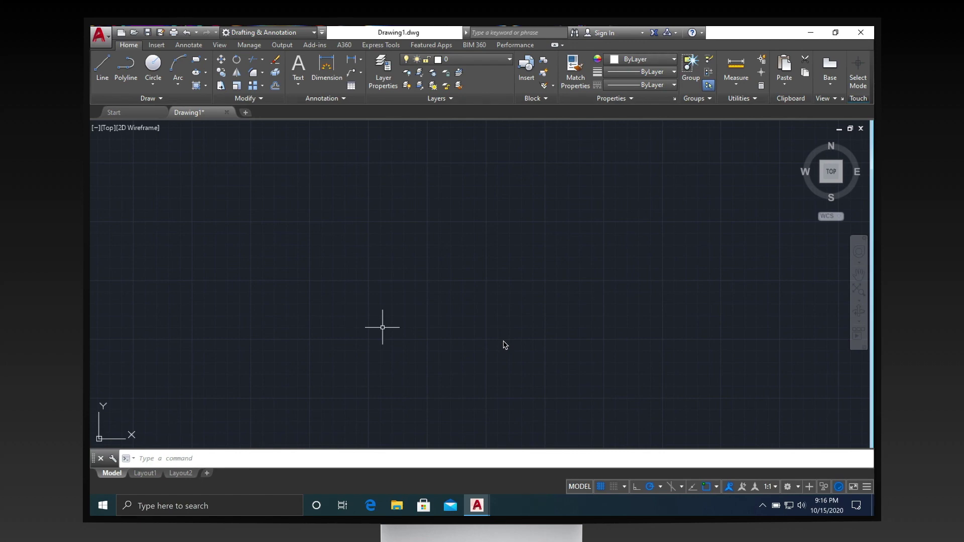
In Drafting Settings, set Dynamic Input pointer format to Absolute coordinates for later points.
type("DSE")
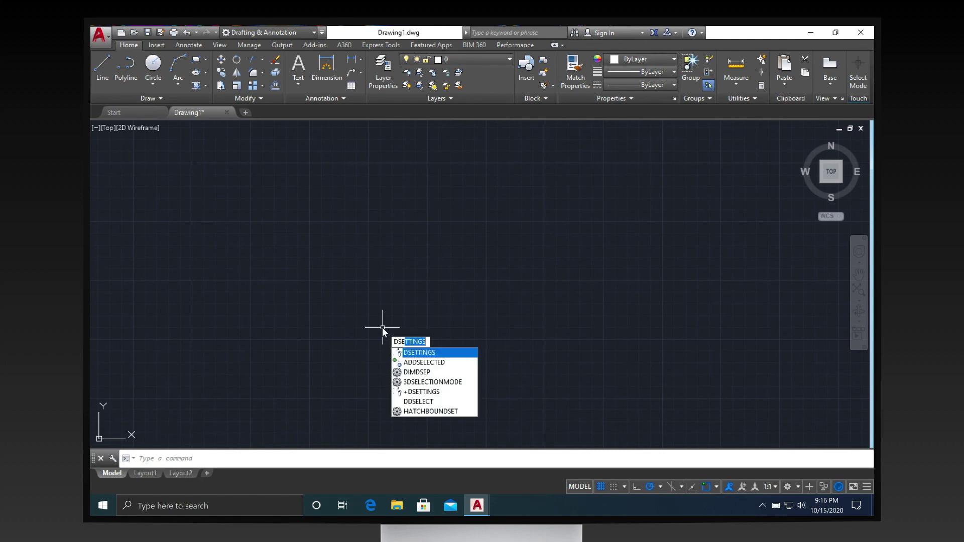
type("TTINGS")
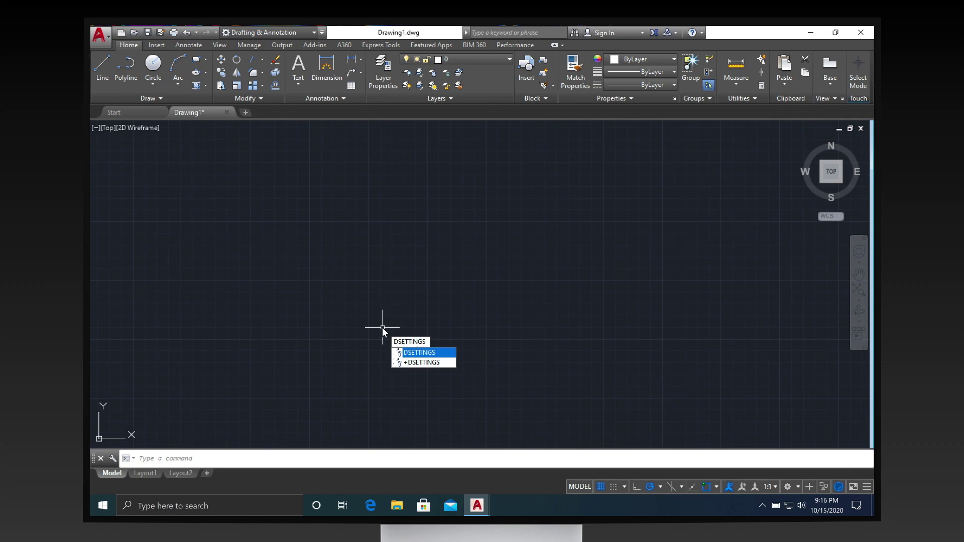
key("Return")
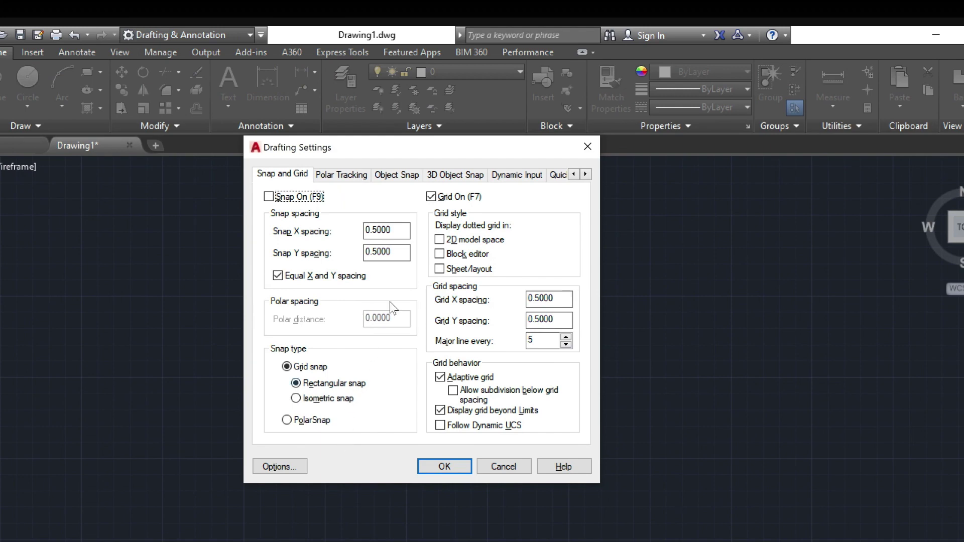
left_click(500, 177)
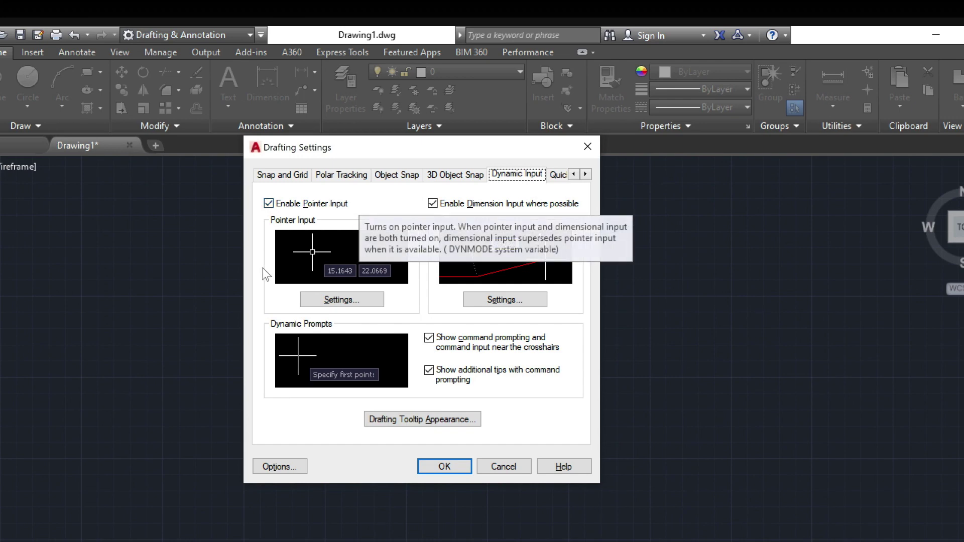
left_click(359, 300)
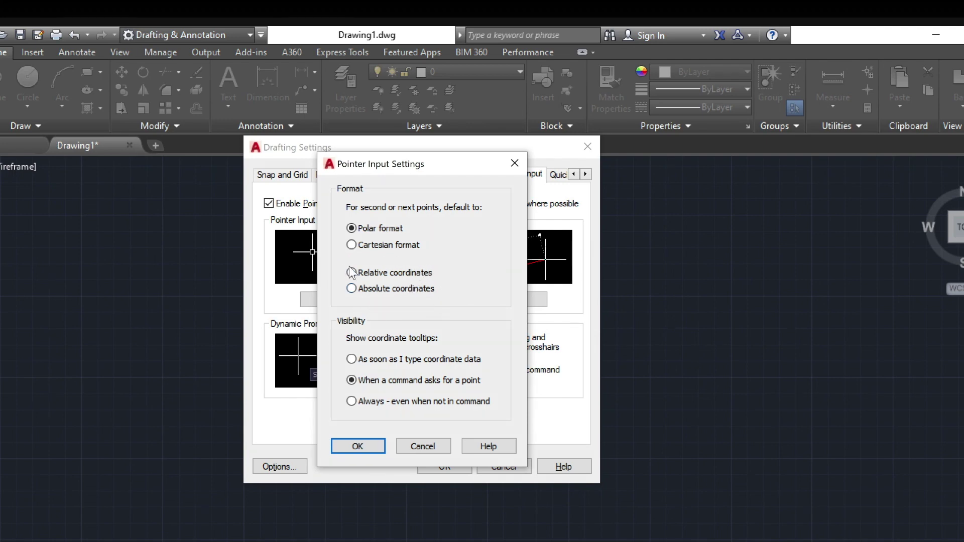
left_click(351, 289)
left_click(367, 446)
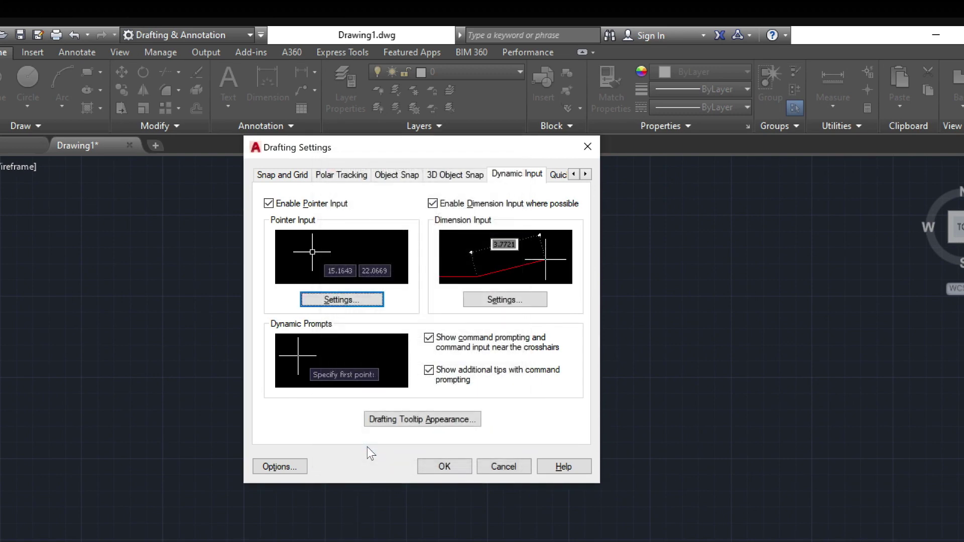
left_click(442, 466)
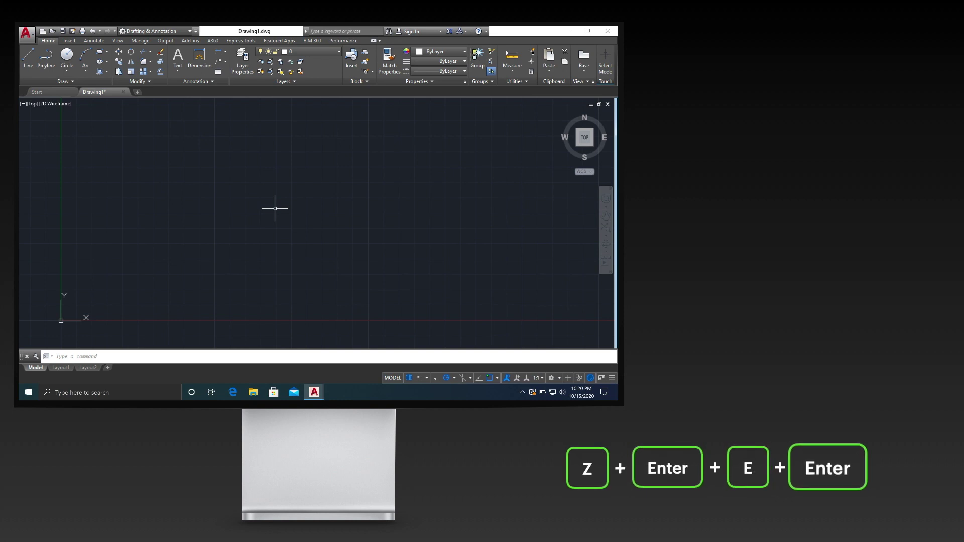
Zoom the view to the drawing extents.
type("Z")
key("Return")
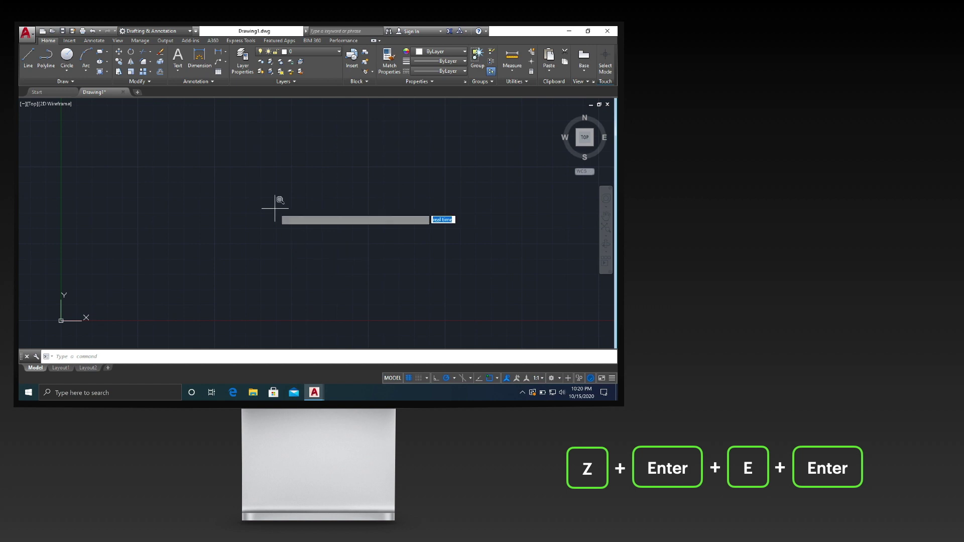
type("e")
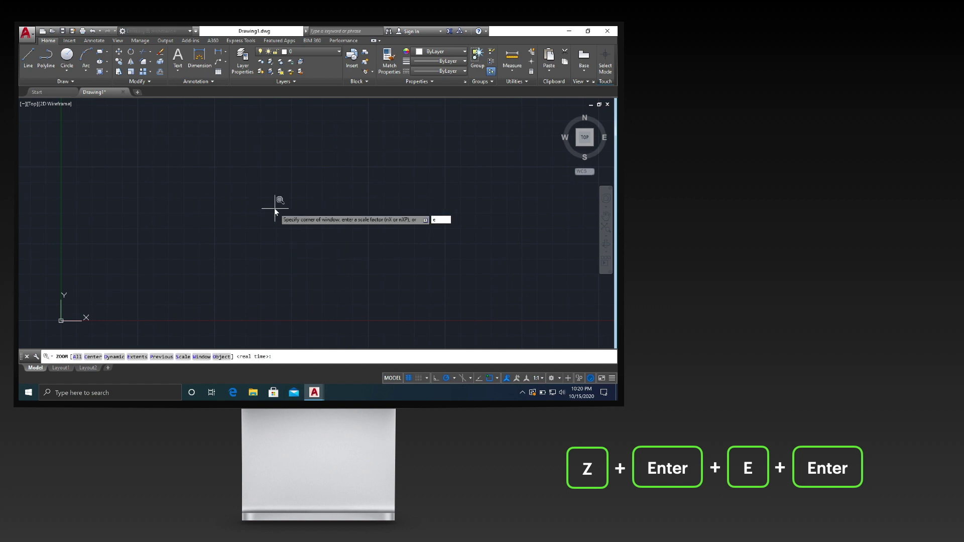
key("Return")
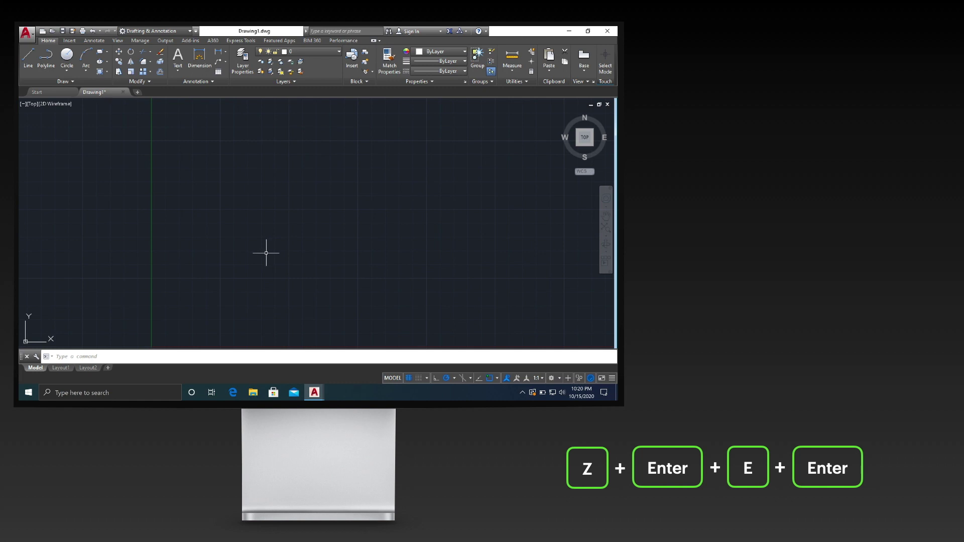
Pan and zoom in so the origin sits near the lower left of the view.
mouse_move(264, 251)
middle_mouse_down()
mouse_move(288, 204)
mouse_move(319, 185)
mouse_move(334, 190)
middle_mouse_up()
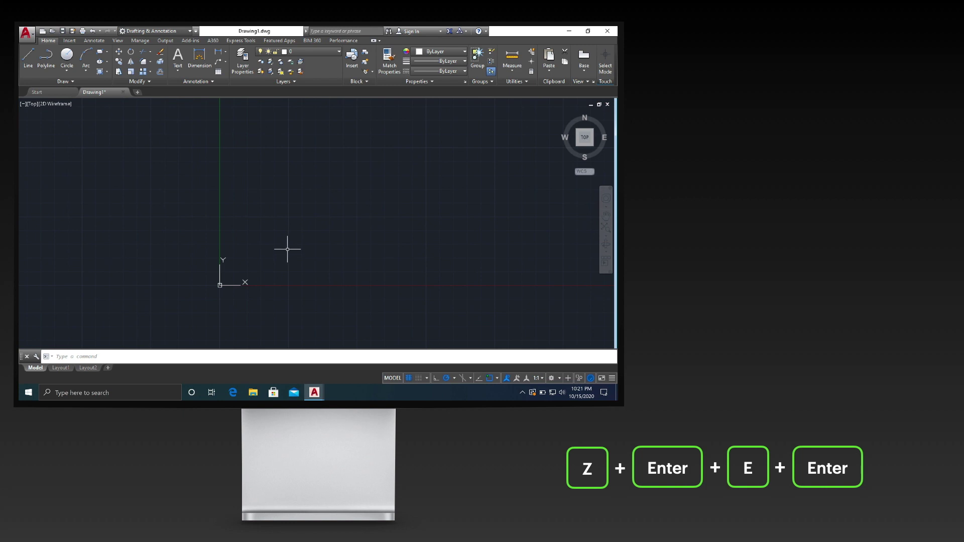
scroll(286, 246, "up", 2)
middle_click_drag(290, 236, 285, 237)
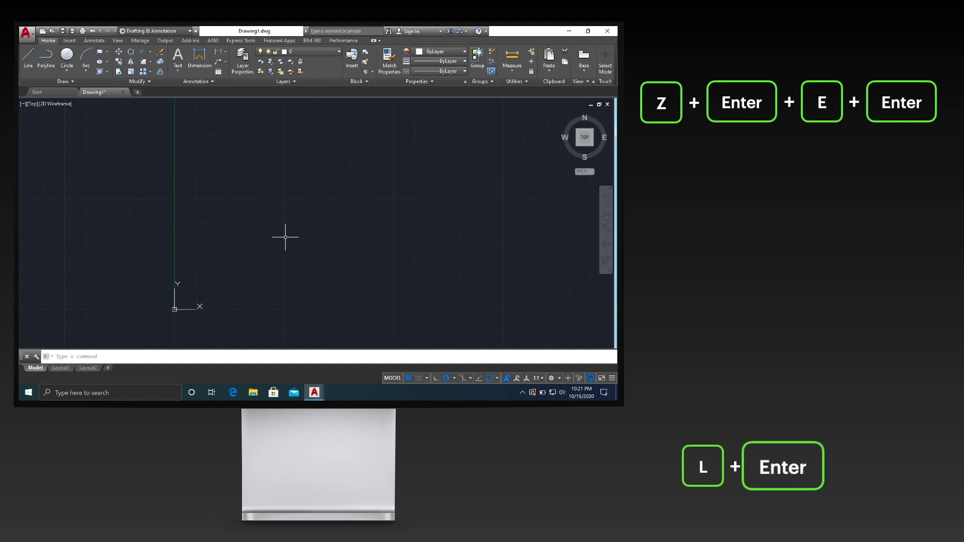
Draw a line from 0,0 through 2,2 to 2,3, then end the LINE command.
type("L")
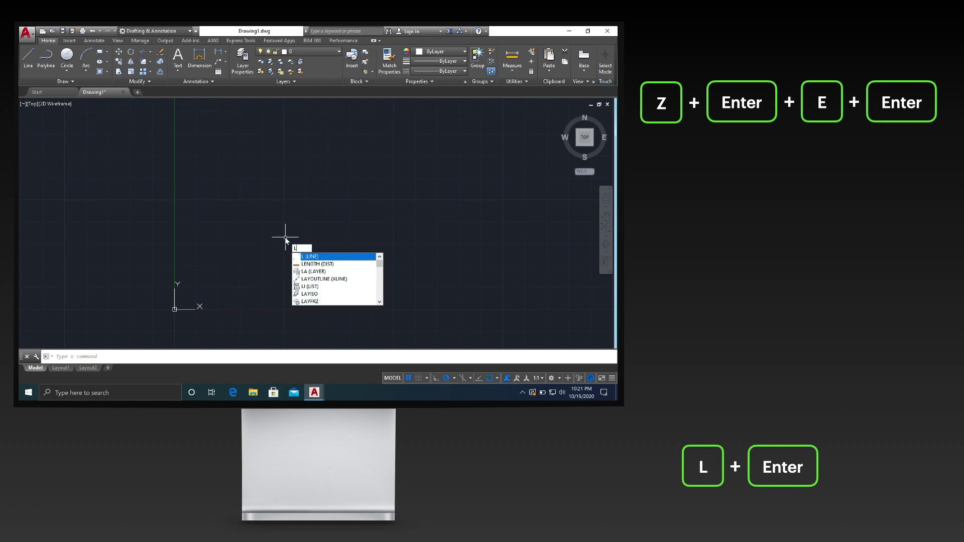
key("Return")
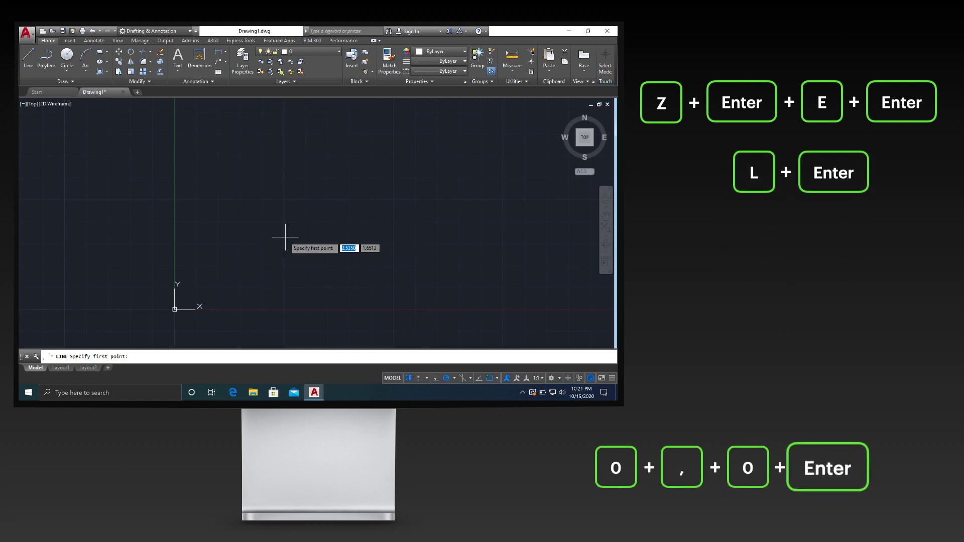
type("0,")
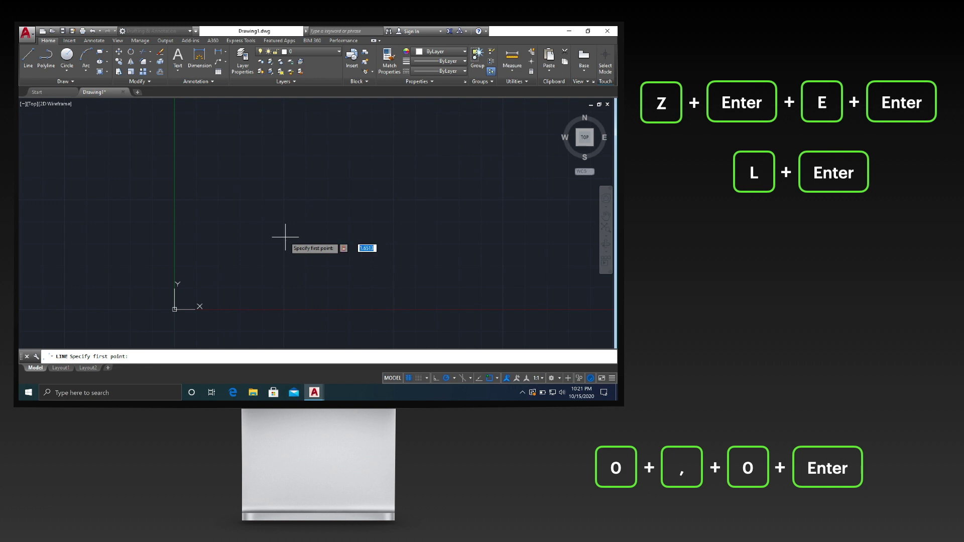
type("0")
key("Return")
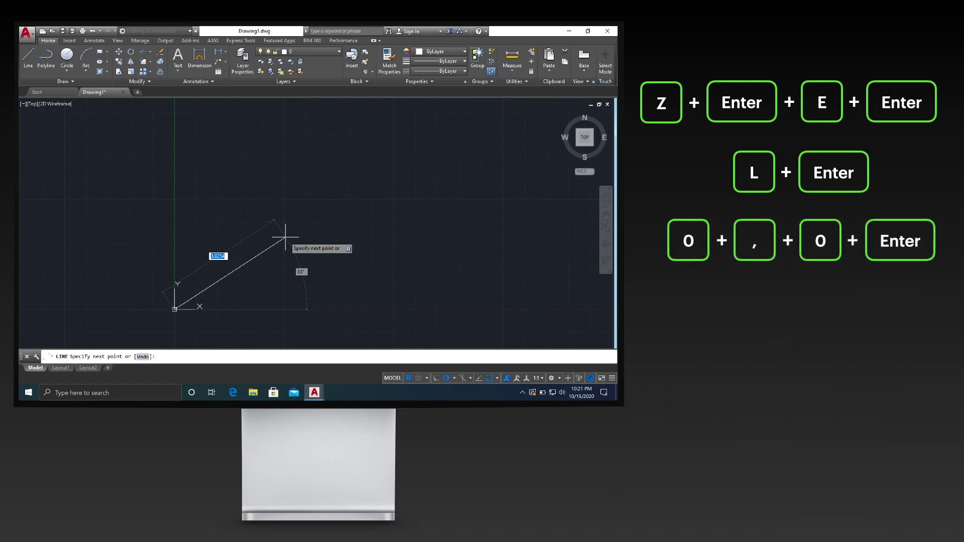
type("2,")
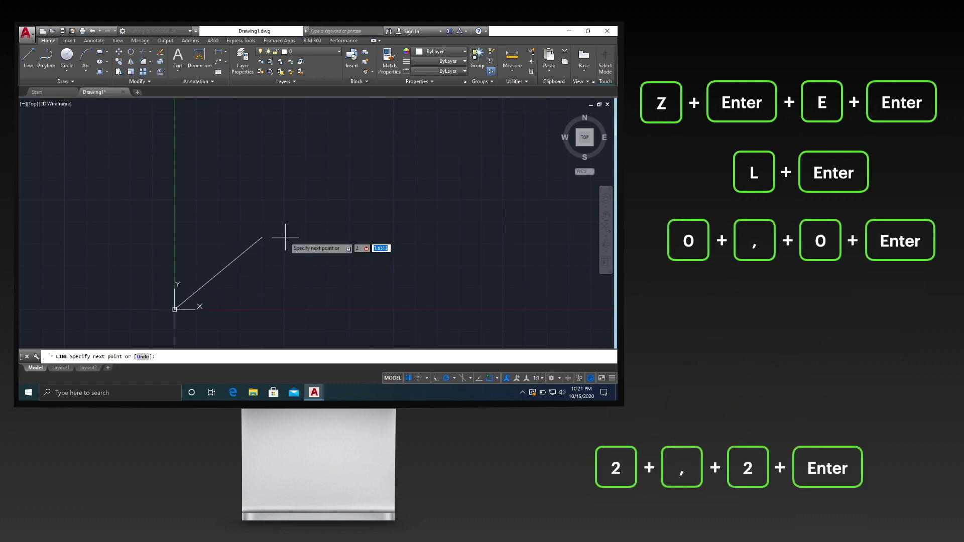
type("2")
key("Return")
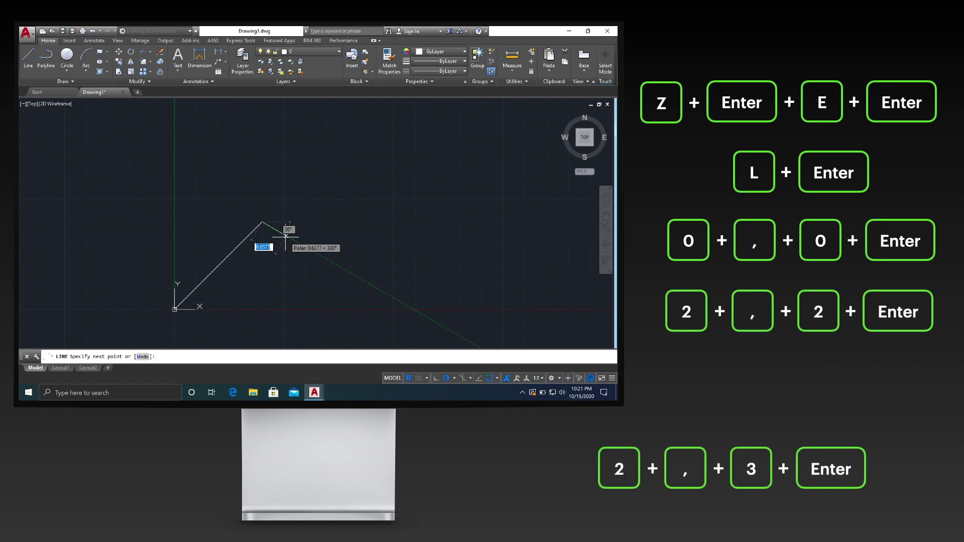
type("2,3")
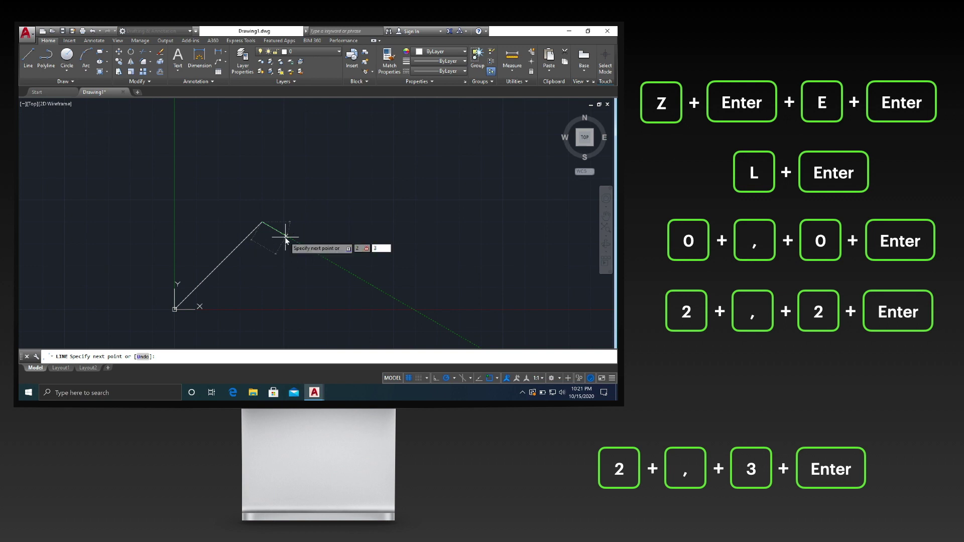
key("Return")
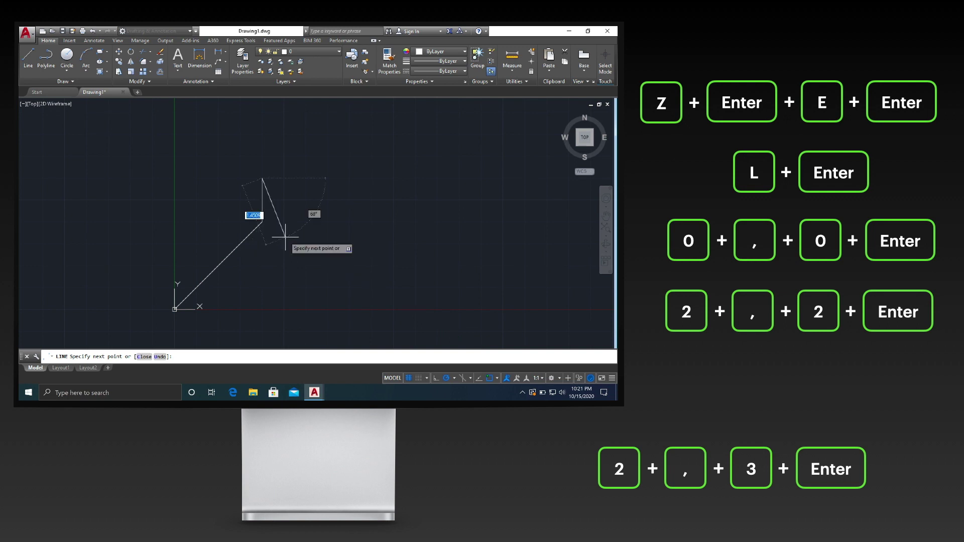
key("Return")
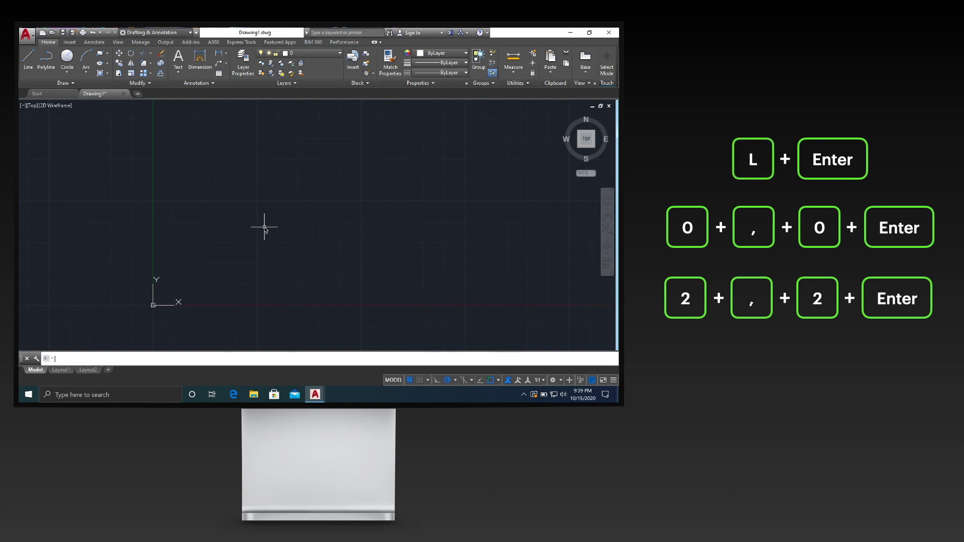
Draw a line from 0,0 to 2,2, then relative @0,1 straight up, and end it.
type("l")
key("Return")
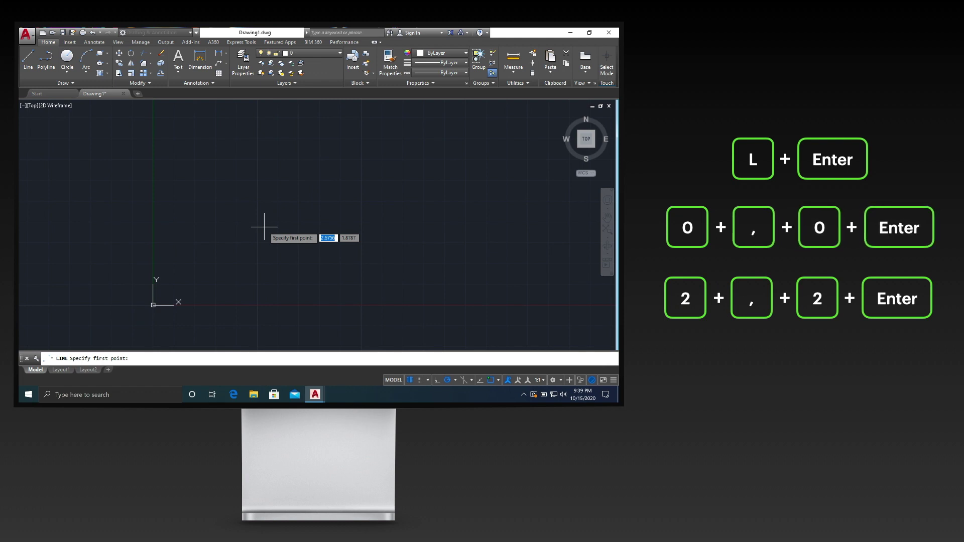
type("0,")
type("0")
key("Return")
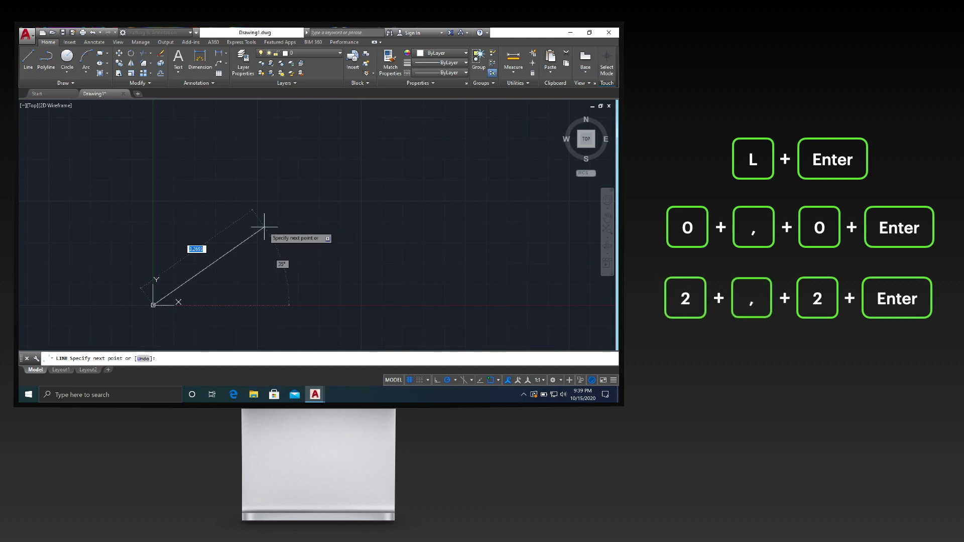
type("2")
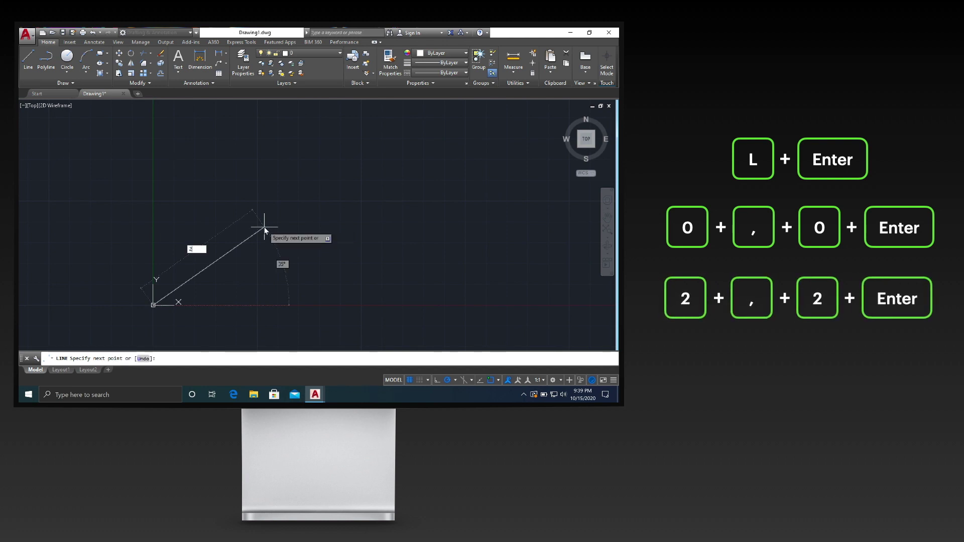
type(",")
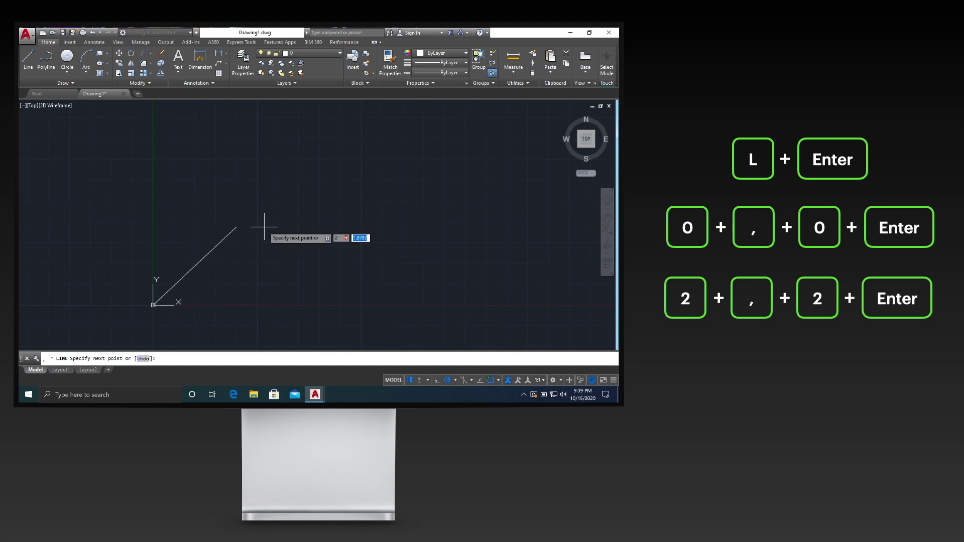
type("2")
key("Return")
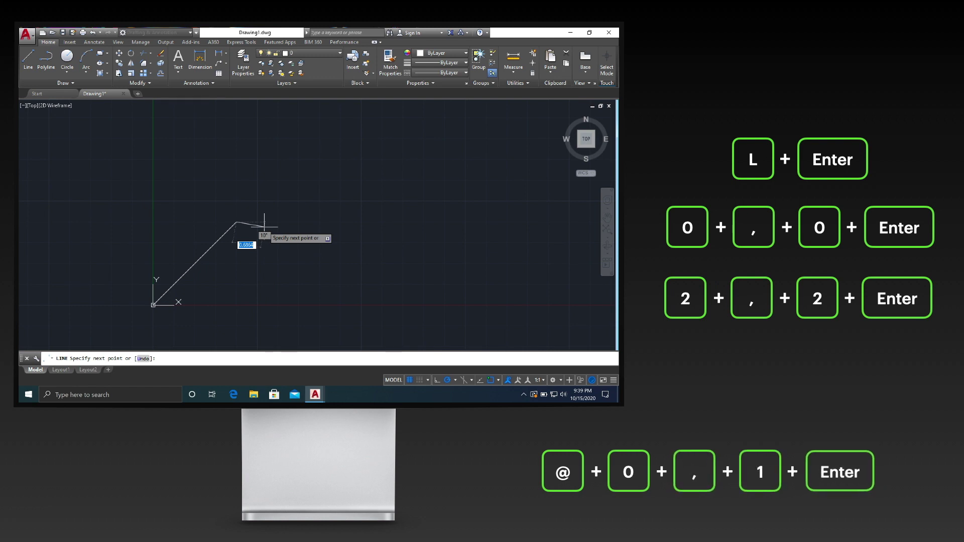
type("@")
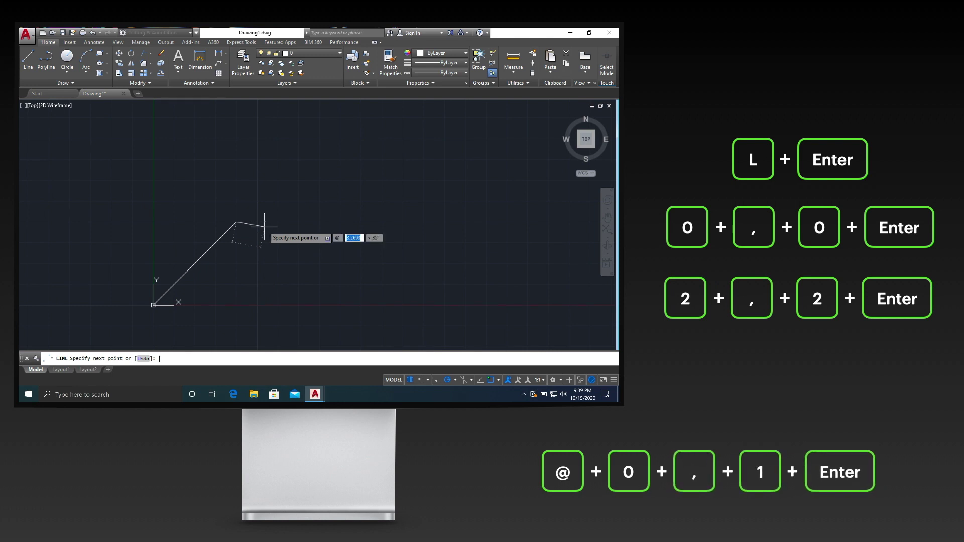
type("0,")
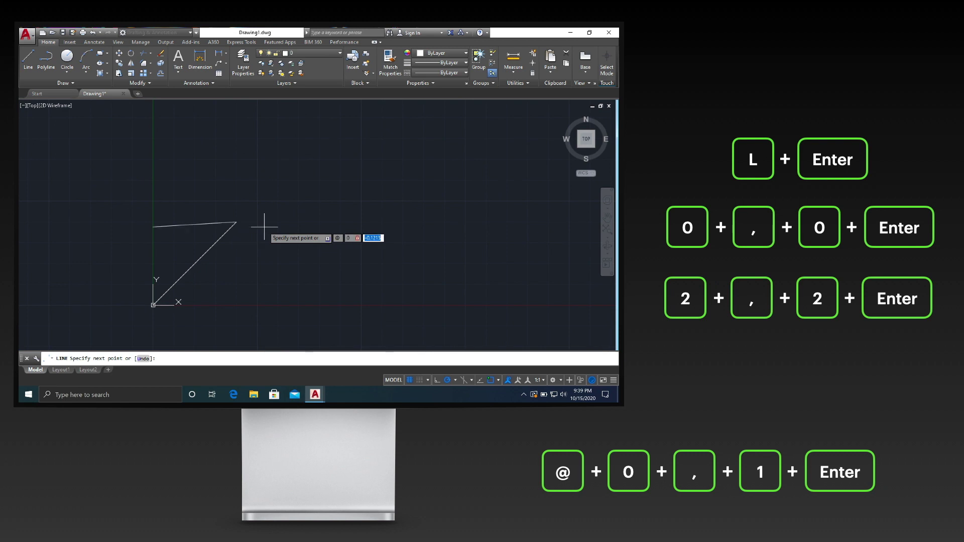
type("1")
key("Return")
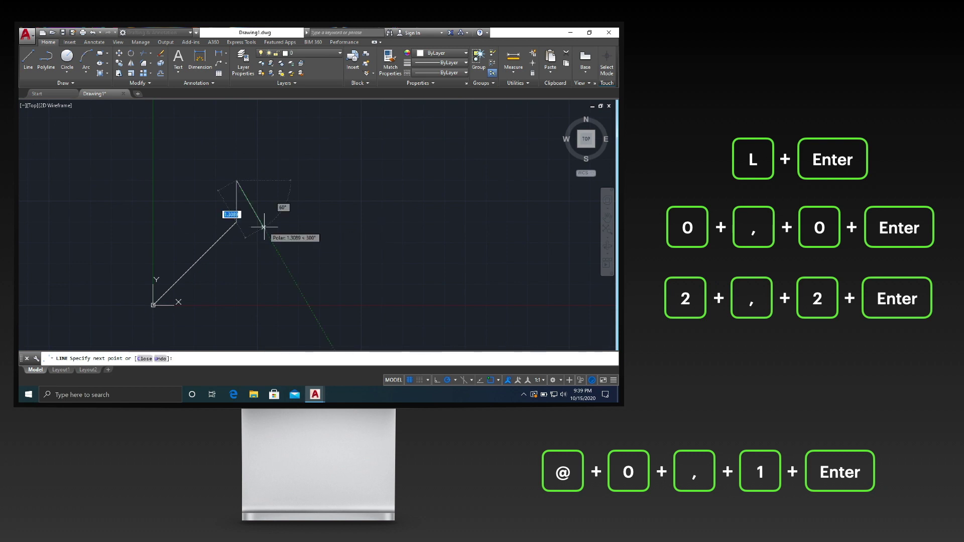
key("Return")
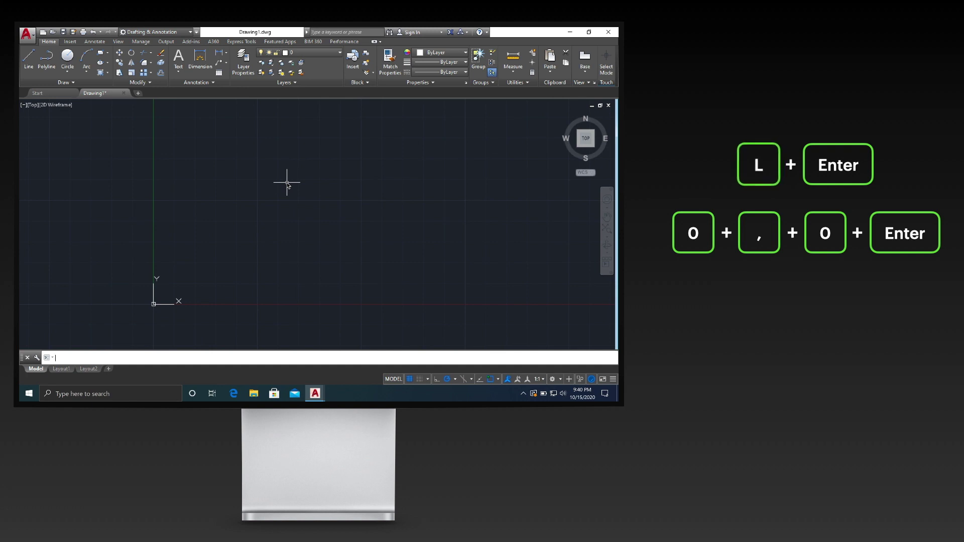
Start a LINE with its first point at the origin 0,0.
type("L")
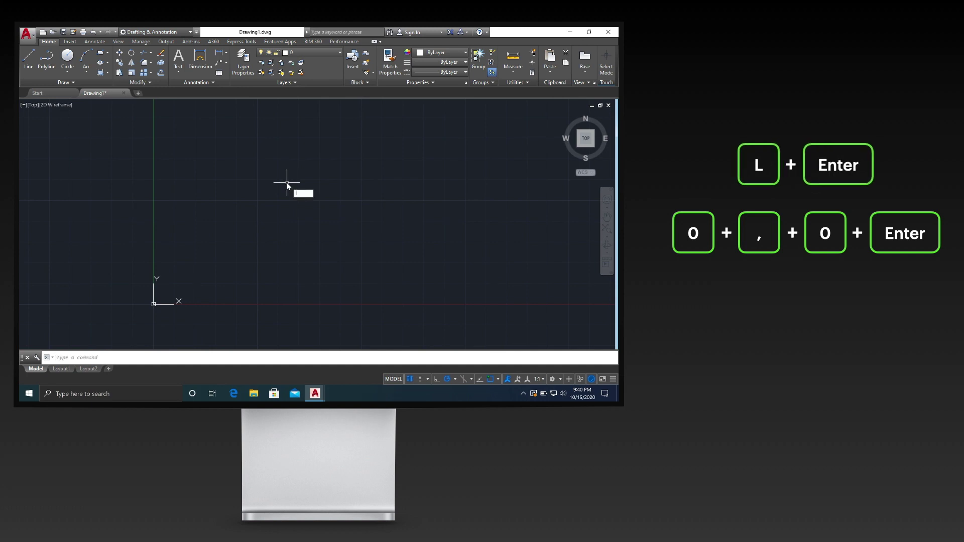
key("Return")
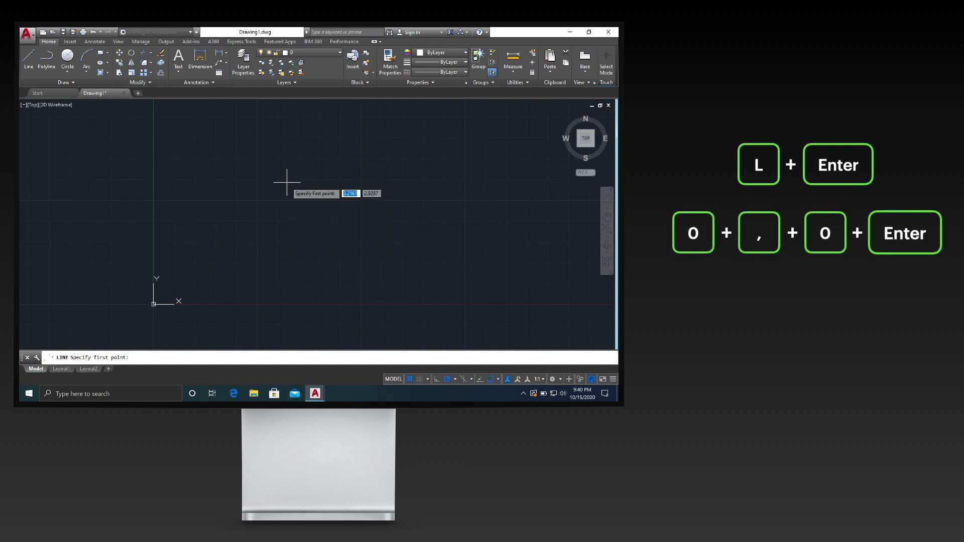
type("0,0")
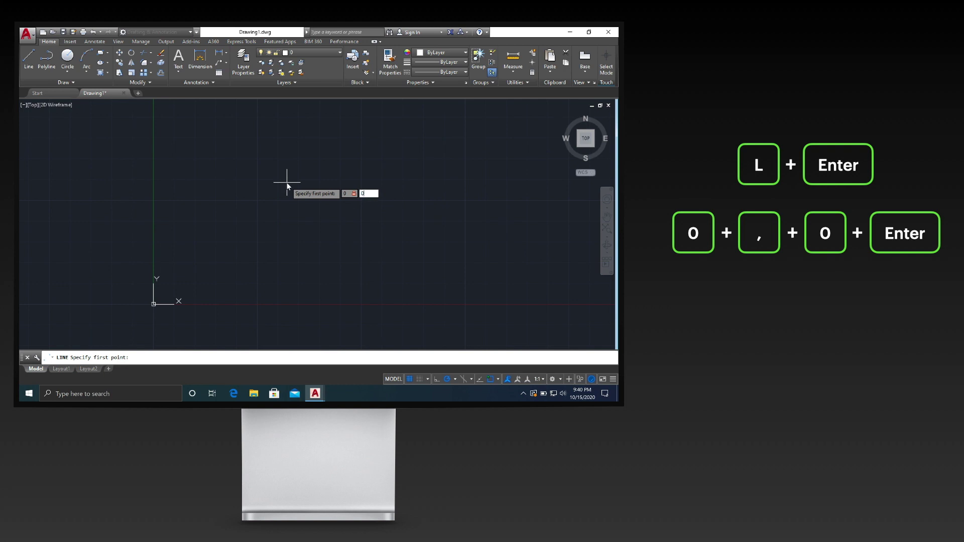
key("Return")
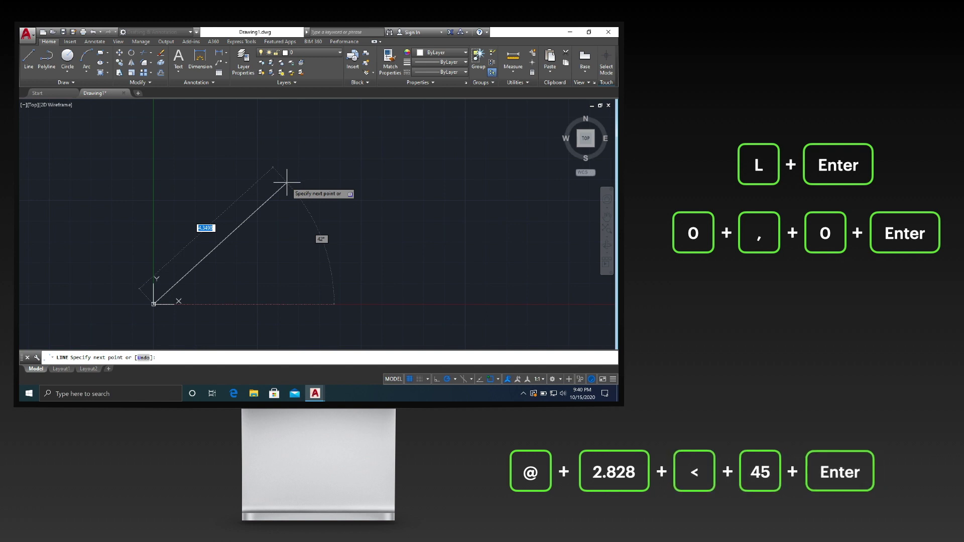
Add polar segments @2.828<45 and @1<90, then finish the line.
type("@")
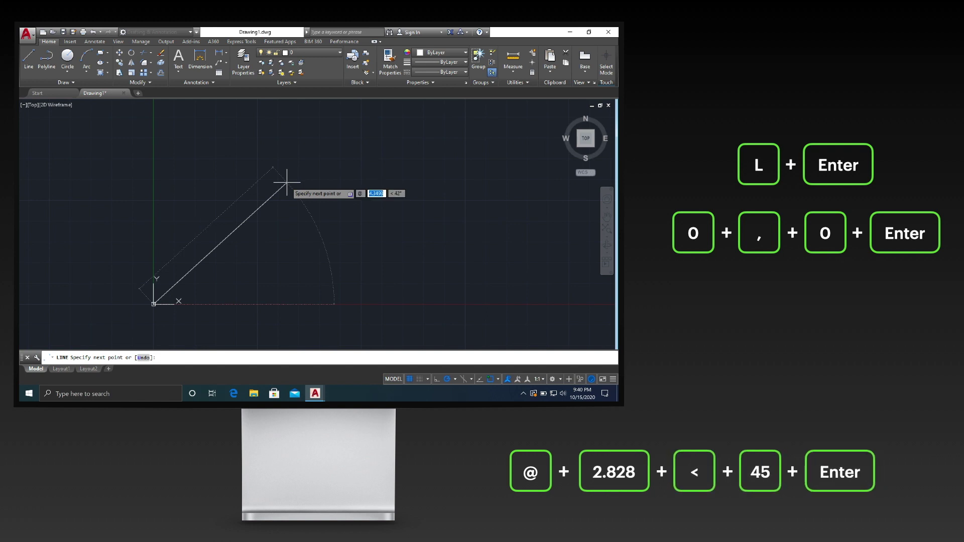
type("2.828")
key("Tab")
type("45")
key("Return")
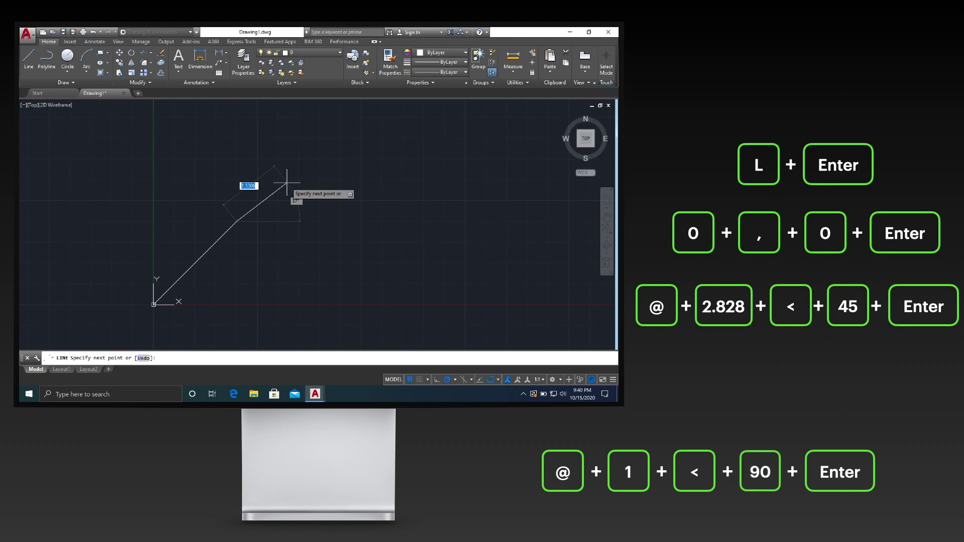
type("@")
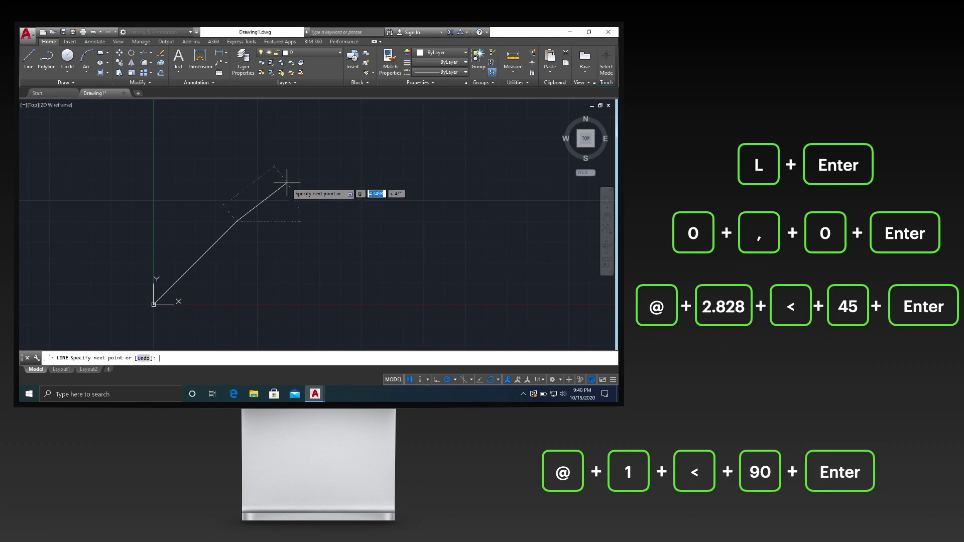
type("1<90")
key("Return")
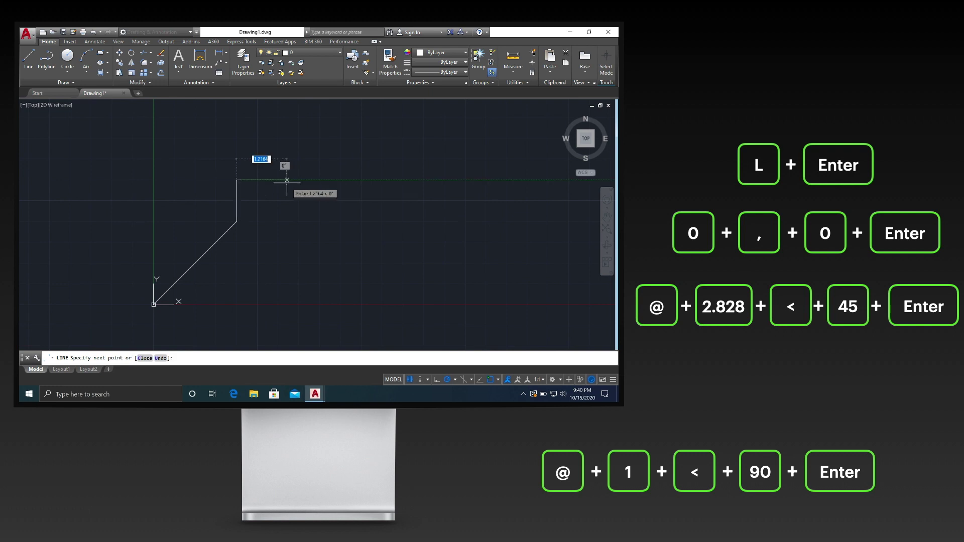
key("Return")
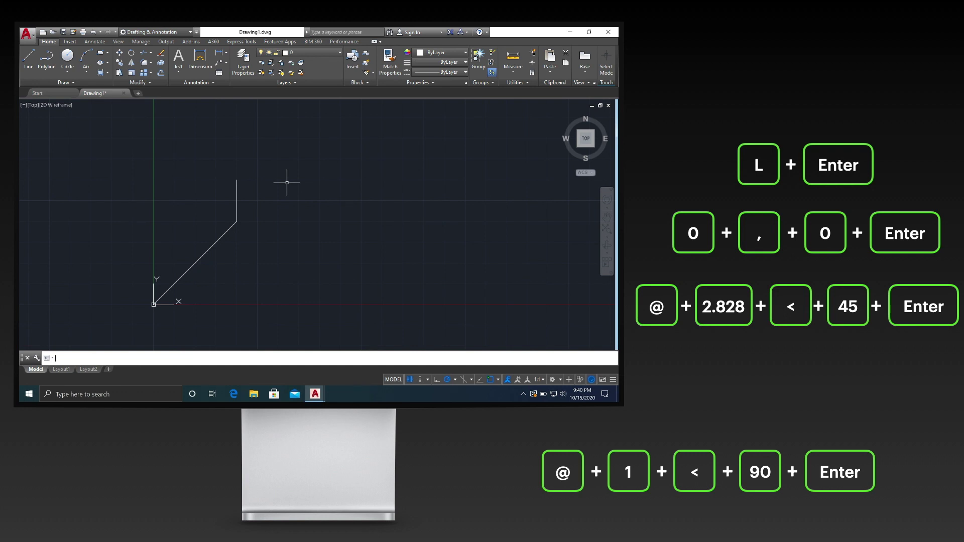